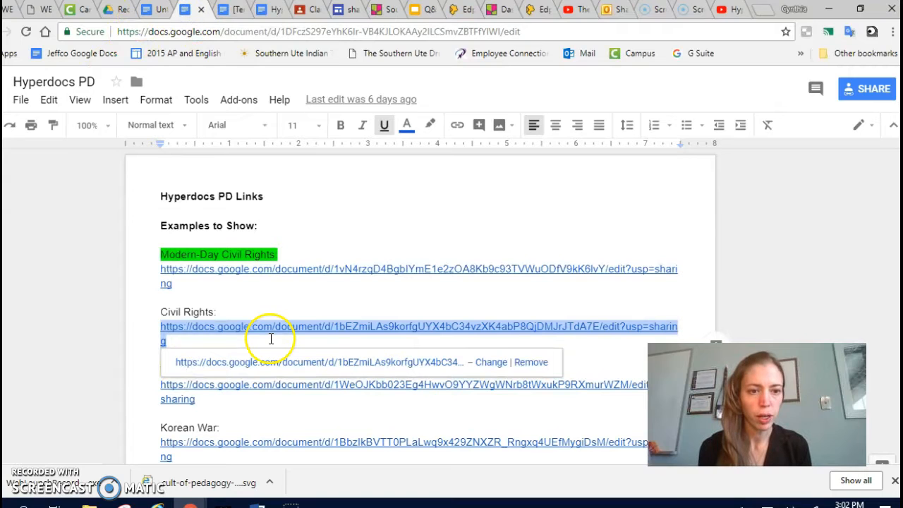
Open the linked Modern-Day Civil Rights document, look through its four-square table of activities, and close it
{"action": "left_click", "coordinate": [289, 318]}
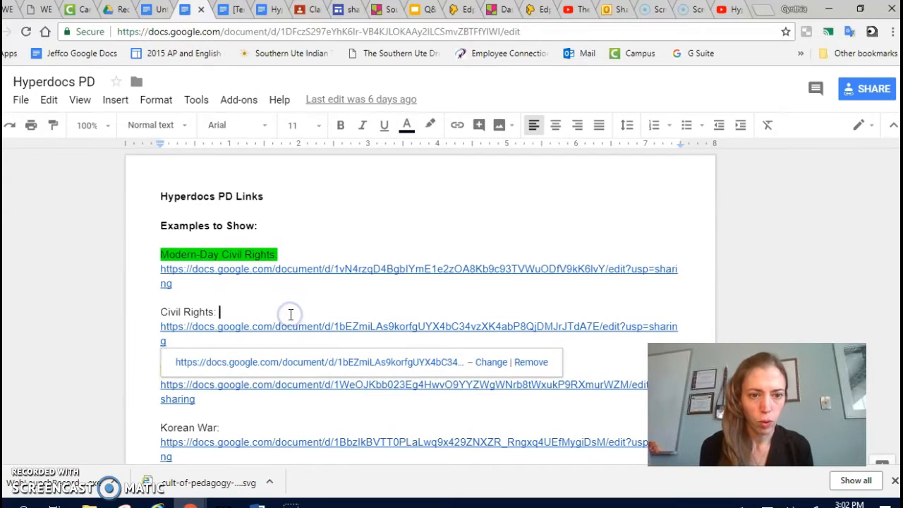
{"action": "left_click", "coordinate": [288, 270]}
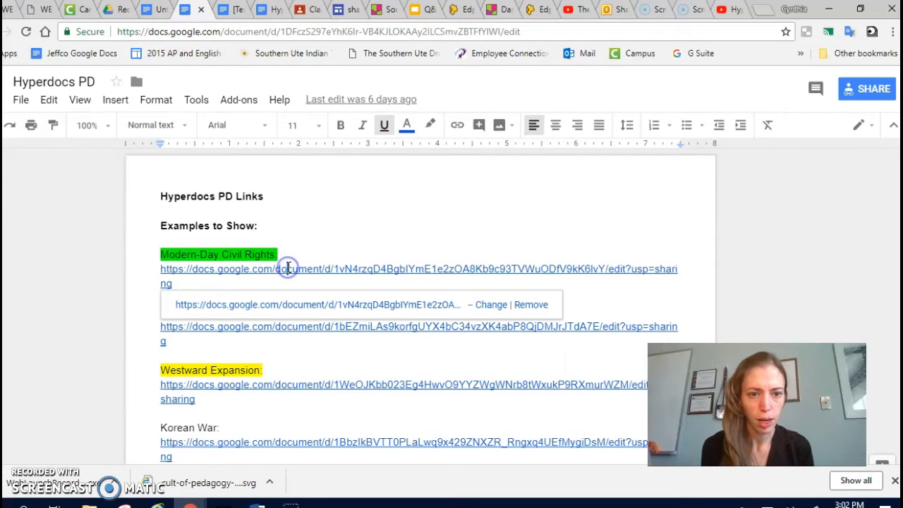
{"action": "left_click", "coordinate": [280, 304]}
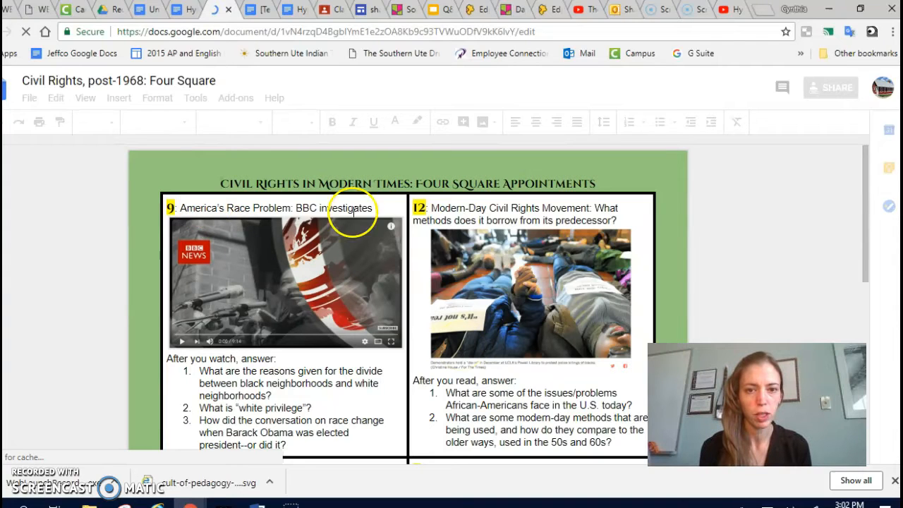
{"action": "scroll", "coordinate": [454, 322], "scroll_direction": "down", "scroll_amount": 3}
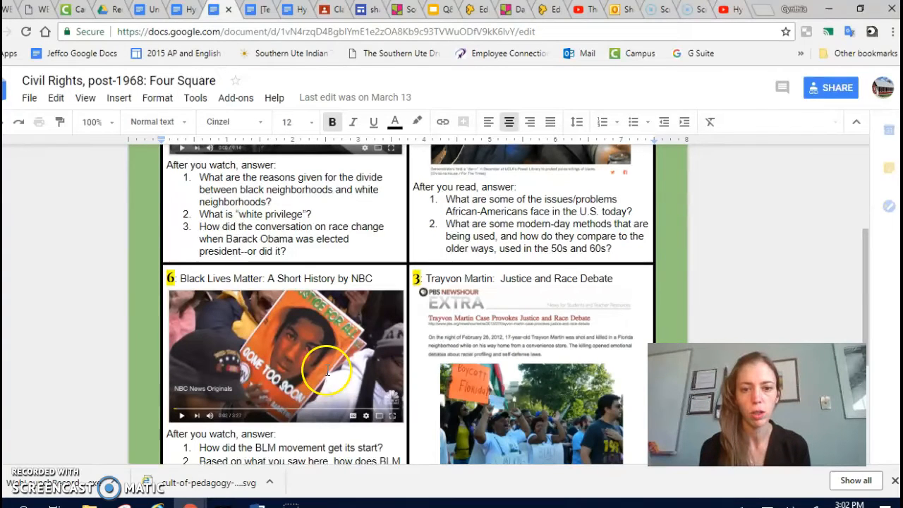
{"action": "scroll", "coordinate": [476, 360], "scroll_direction": "down", "scroll_amount": 2}
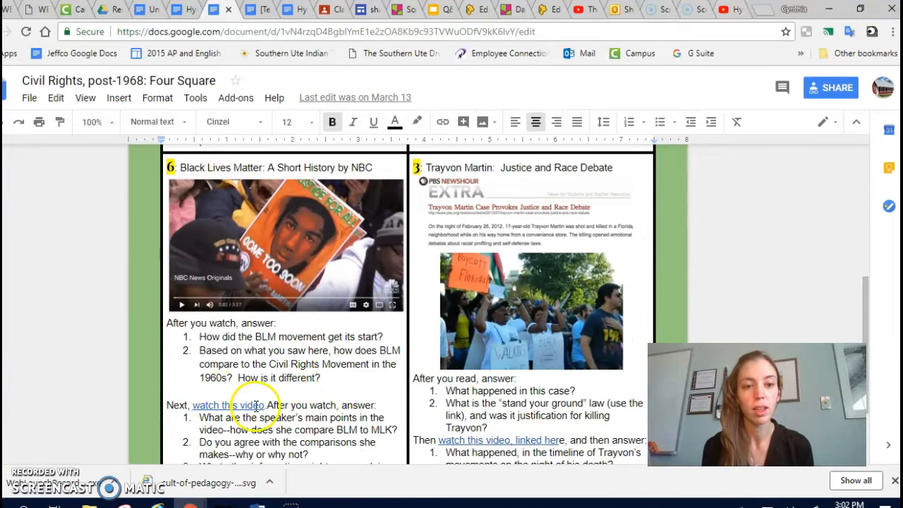
{"action": "scroll", "coordinate": [572, 344], "scroll_direction": "up", "scroll_amount": 5}
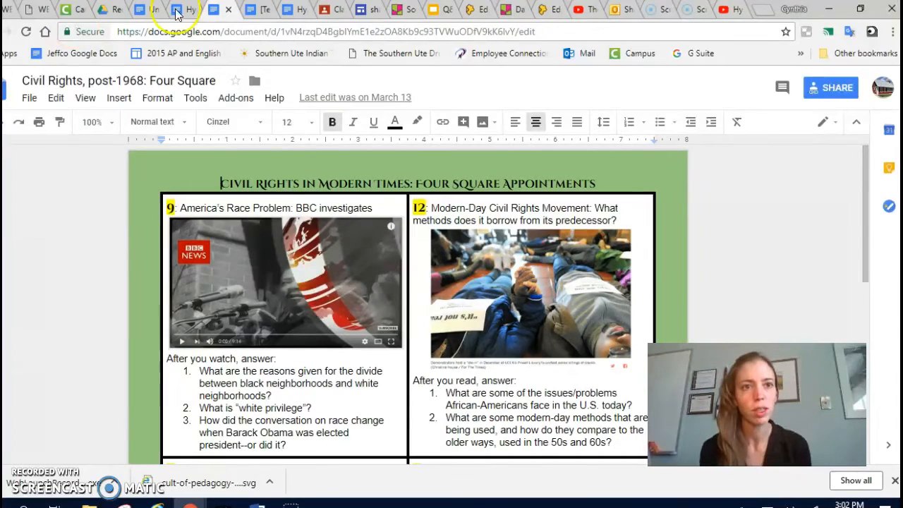
{"action": "left_click", "coordinate": [229, 10]}
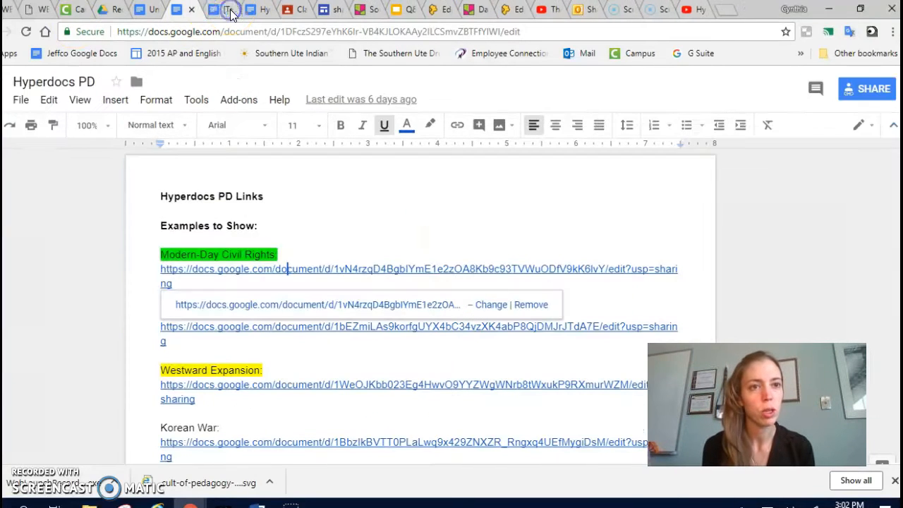
Insert a table two columns wide and four rows high into the blank untitled document
{"action": "left_click", "coordinate": [141, 10]}
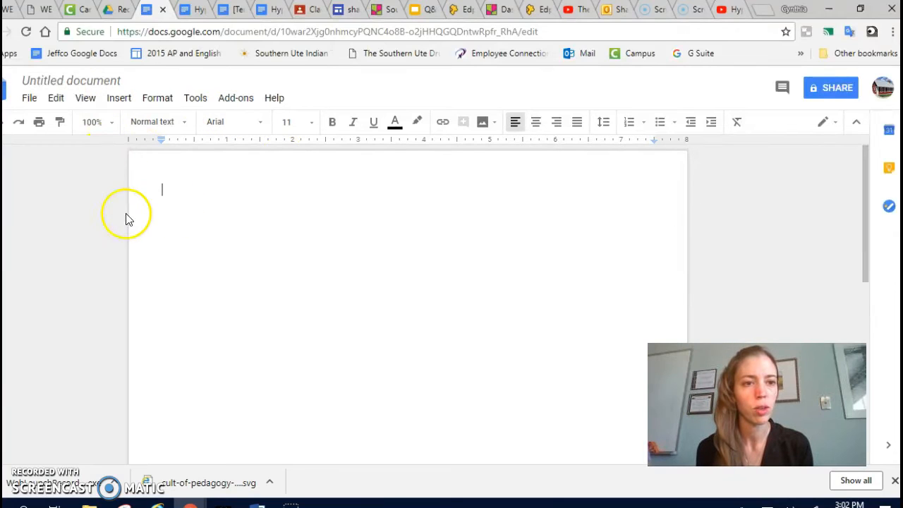
{"action": "left_click", "coordinate": [154, 103]}
{"action": "mouse_move", "coordinate": [120, 97]}
{"action": "mouse_move", "coordinate": [141, 145]}
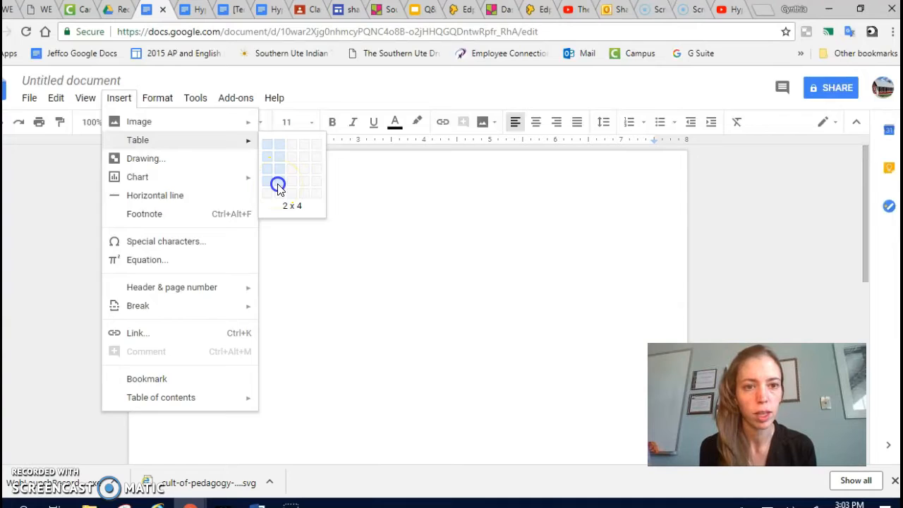
{"action": "left_click", "coordinate": [278, 187]}
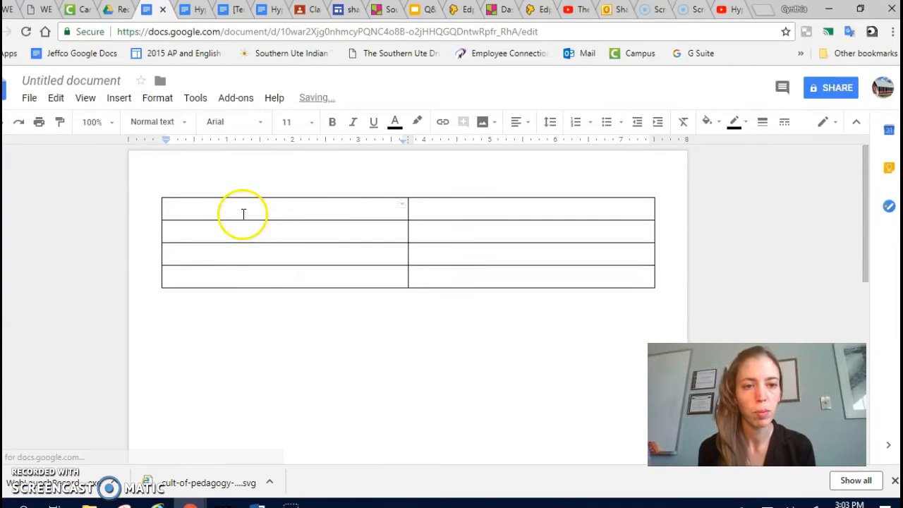
Add the line "Instructions:" above the table
{"action": "left_click", "coordinate": [268, 190]}
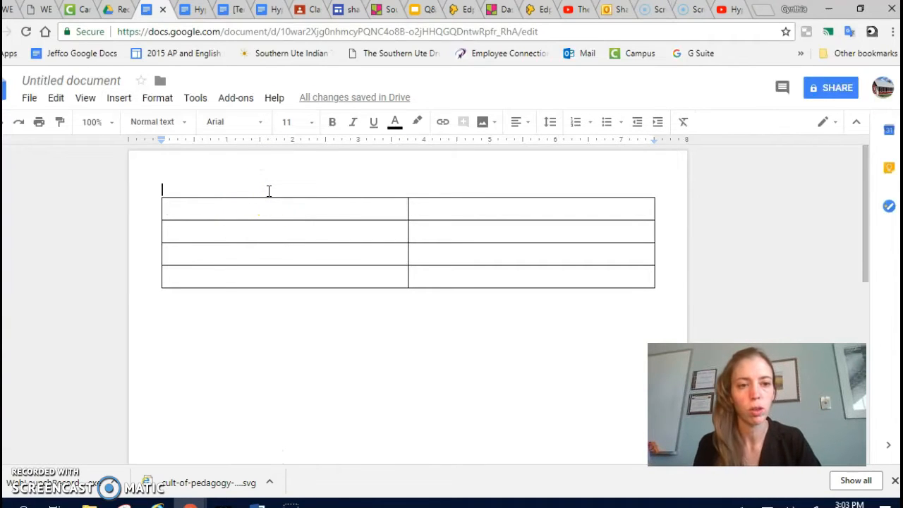
{"action": "type", "text": "Instructions:"}
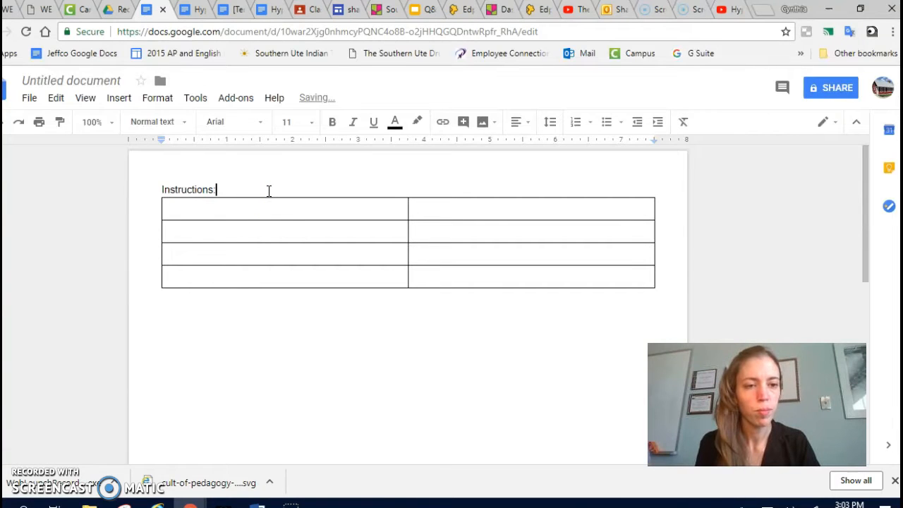
{"action": "left_click", "coordinate": [265, 203]}
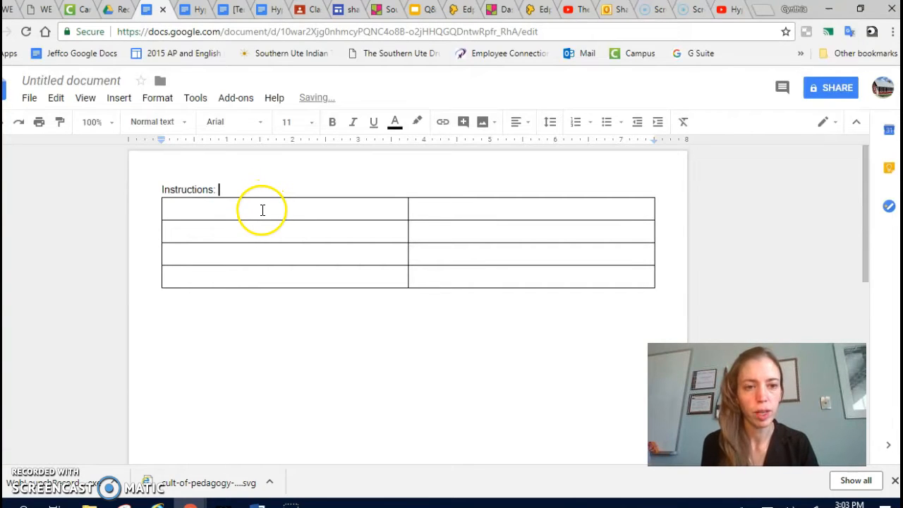
{"action": "left_click", "coordinate": [262, 209]}
{"action": "left_click", "coordinate": [143, 213]}
{"action": "left_click", "coordinate": [165, 269]}
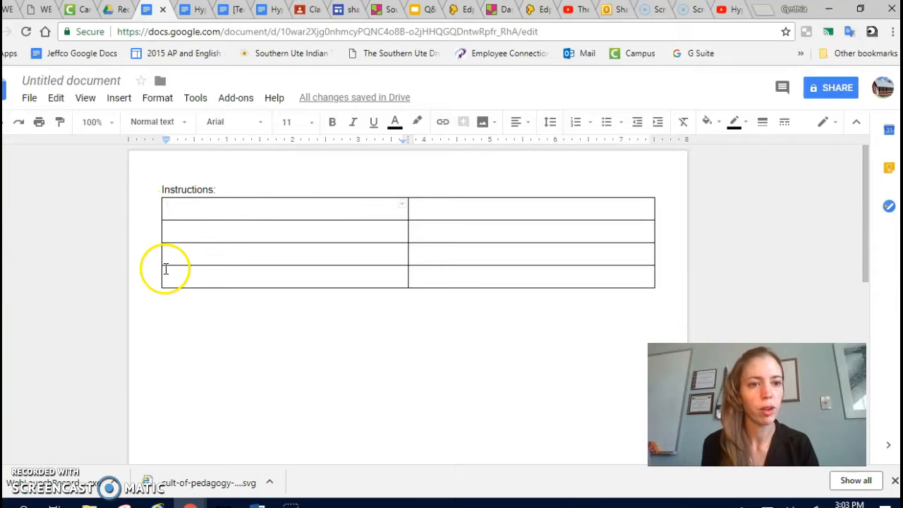
Set the document's page color to a light golden yellow
{"action": "left_click", "coordinate": [29, 98]}
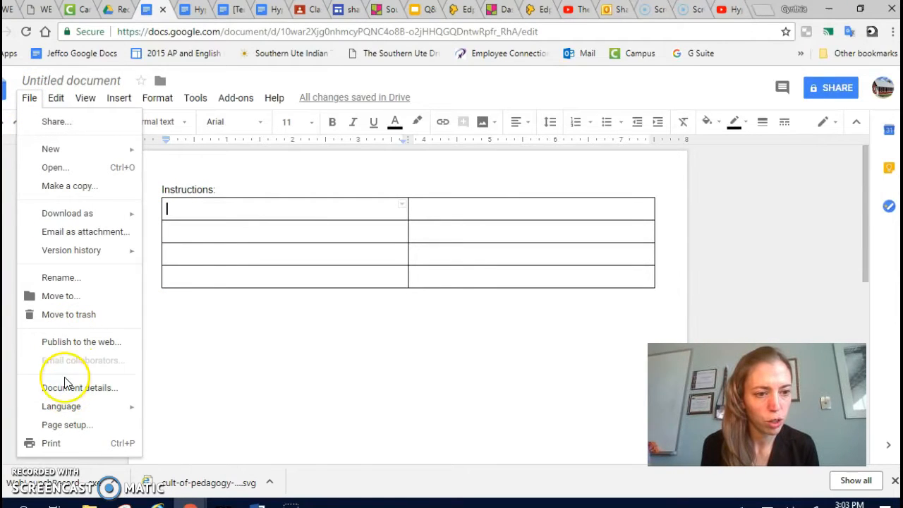
{"action": "left_click", "coordinate": [67, 427]}
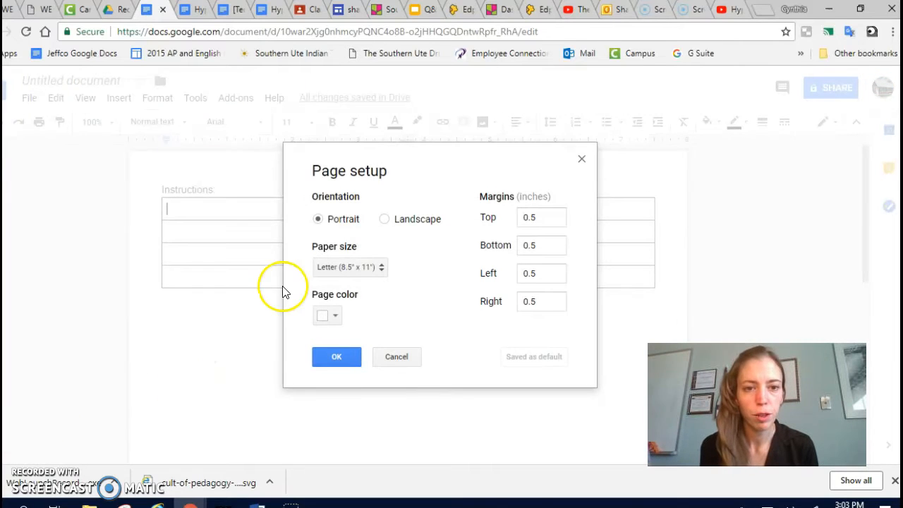
{"action": "left_click", "coordinate": [335, 317]}
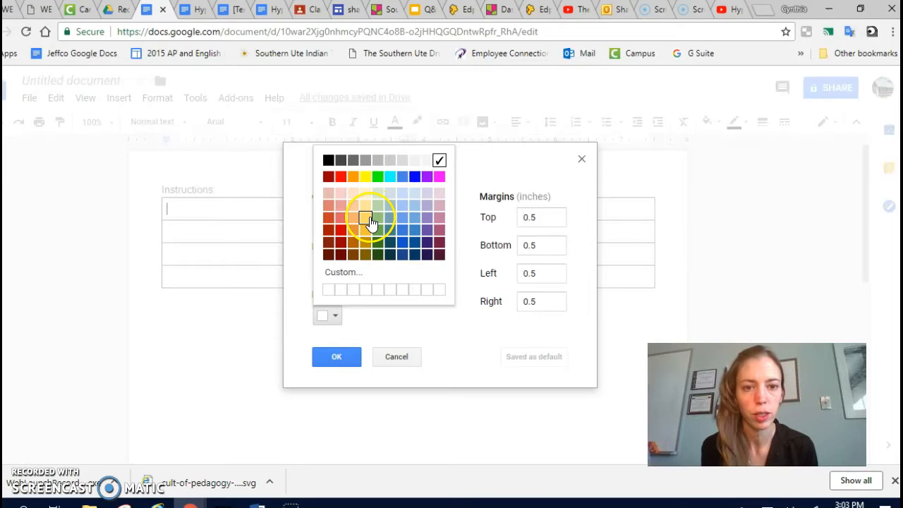
{"action": "left_click", "coordinate": [369, 221]}
{"action": "left_click", "coordinate": [336, 358]}
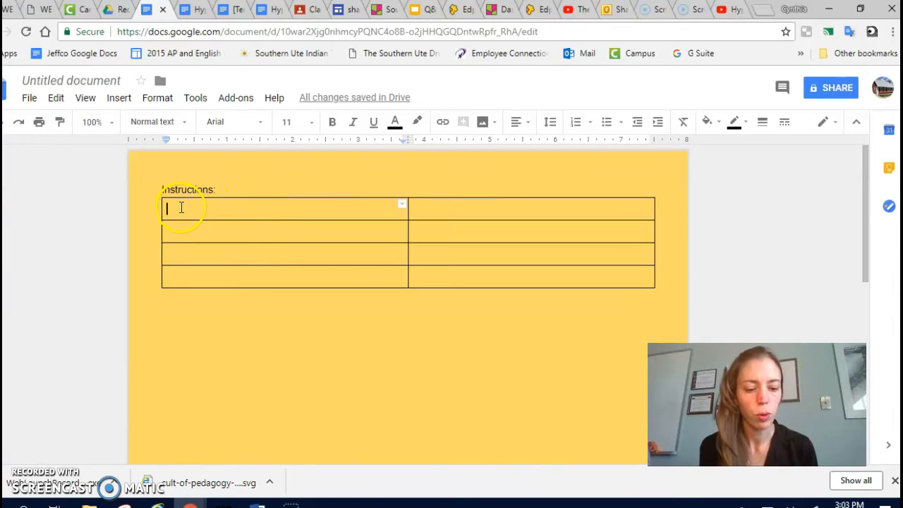
{"action": "mouse_move", "coordinate": [181, 207]}
{"action": "left_mouse_down"}
{"action": "mouse_move", "coordinate": [367, 252]}
{"action": "mouse_move", "coordinate": [465, 298]}
{"action": "mouse_move", "coordinate": [526, 256]}
{"action": "mouse_move", "coordinate": [555, 270]}
{"action": "left_mouse_up"}
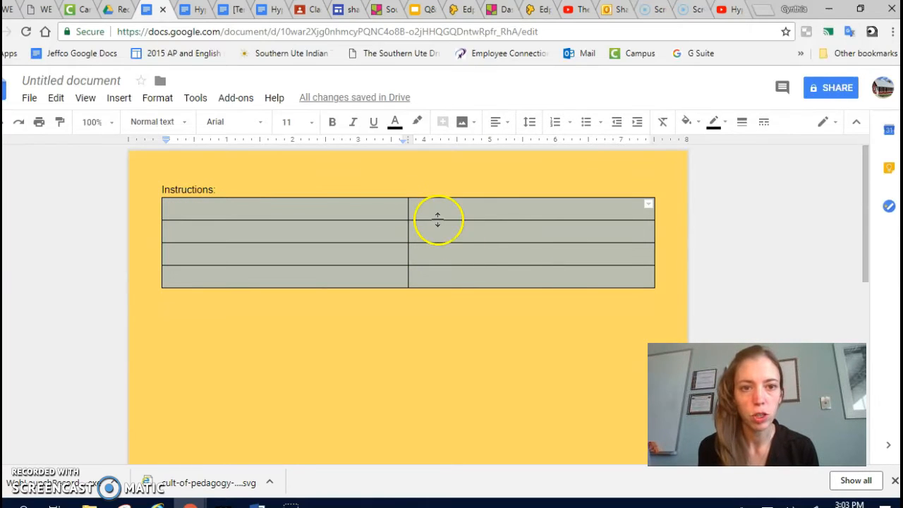
{"action": "left_click", "coordinate": [474, 238]}
{"action": "right_click", "coordinate": [472, 239]}
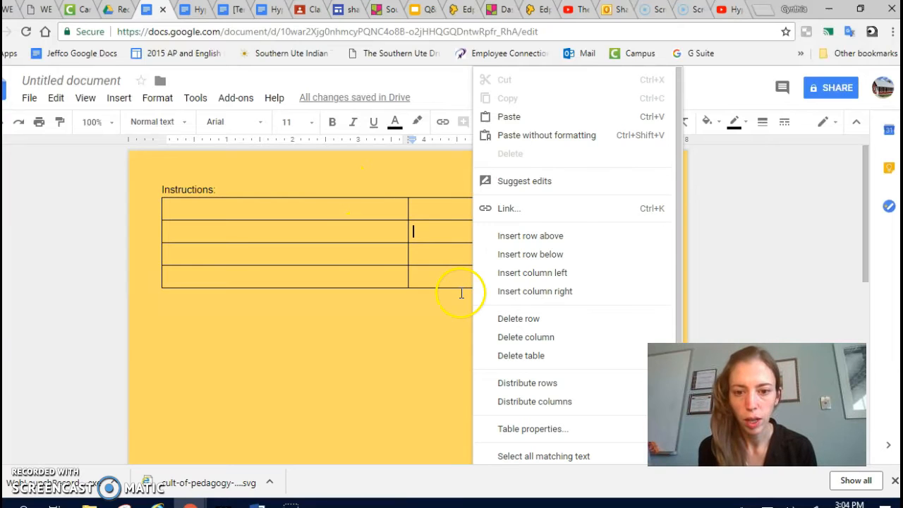
Set the table border to magenta with a width of 2.25 pt in the table properties
{"action": "right_click", "coordinate": [377, 246]}
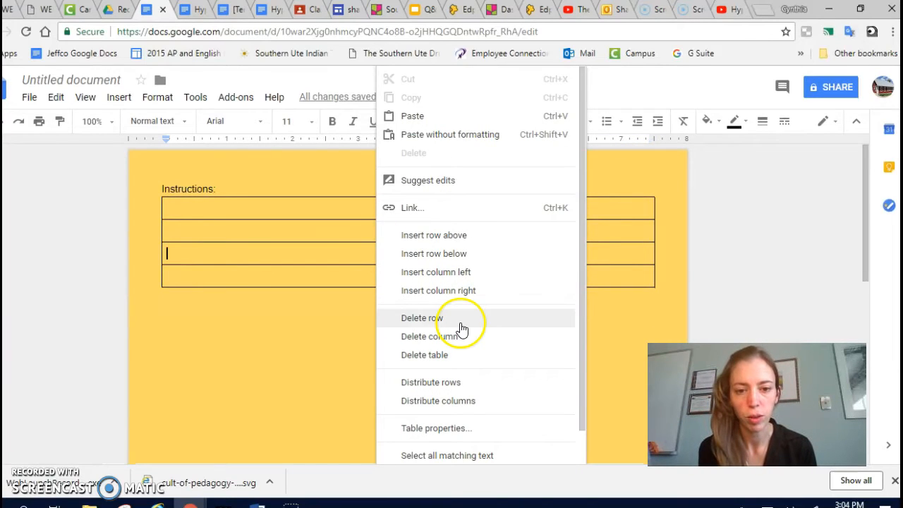
{"action": "left_click", "coordinate": [430, 427]}
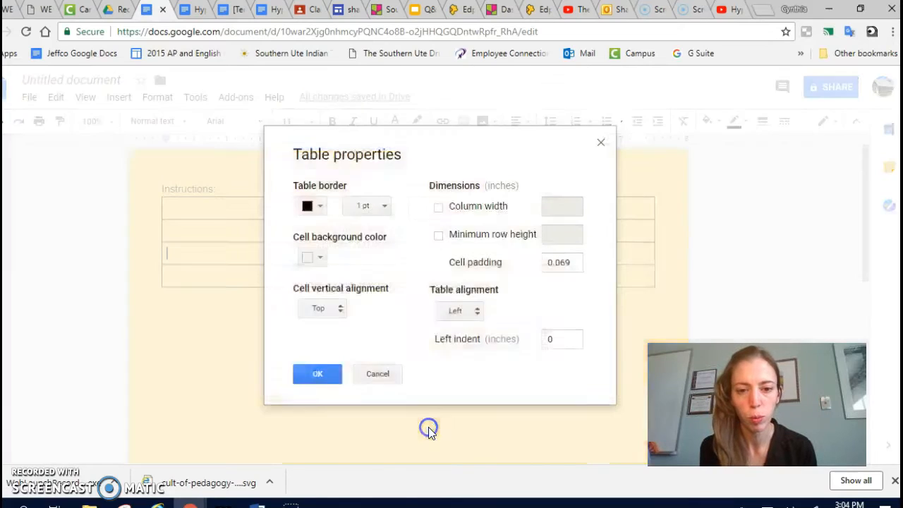
{"action": "left_click", "coordinate": [310, 205]}
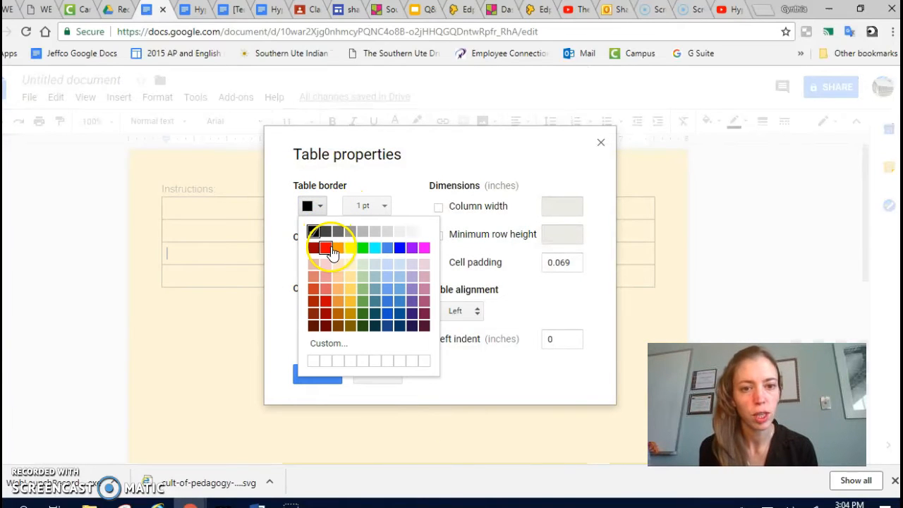
{"action": "left_click", "coordinate": [361, 250]}
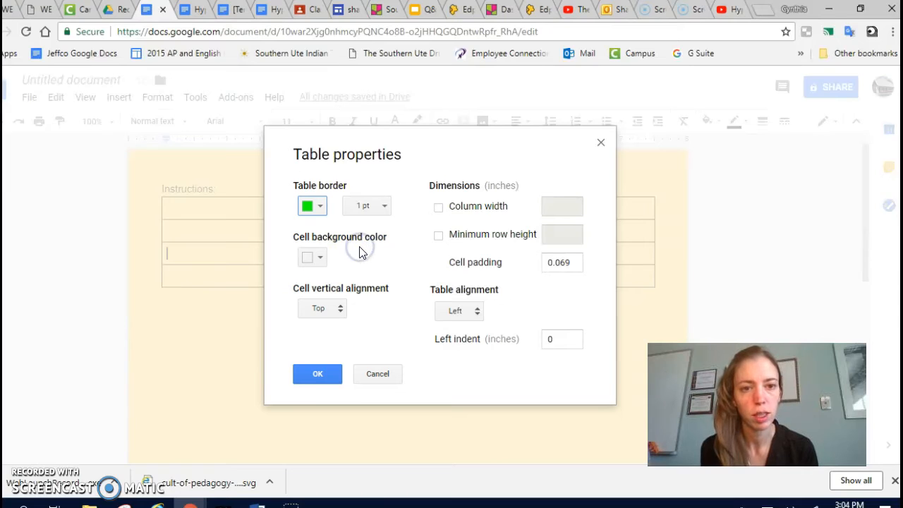
{"action": "left_click", "coordinate": [385, 206]}
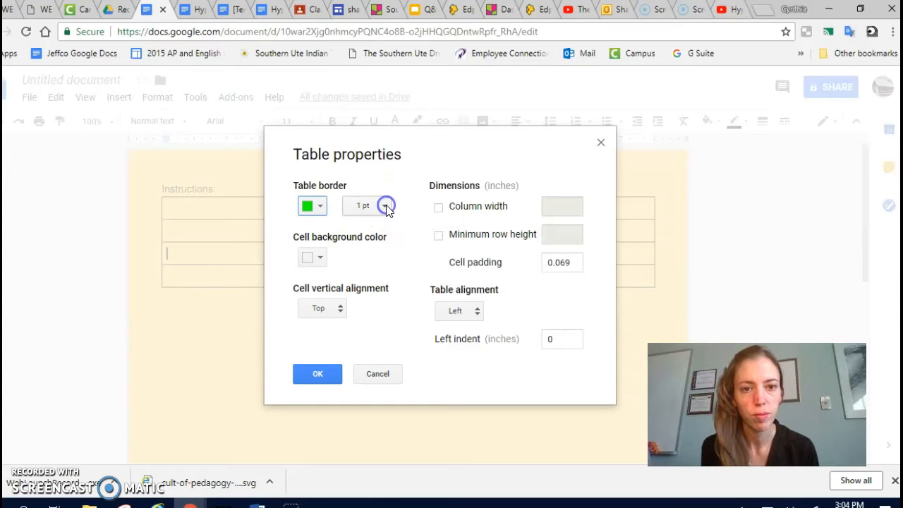
{"action": "left_click", "coordinate": [319, 206]}
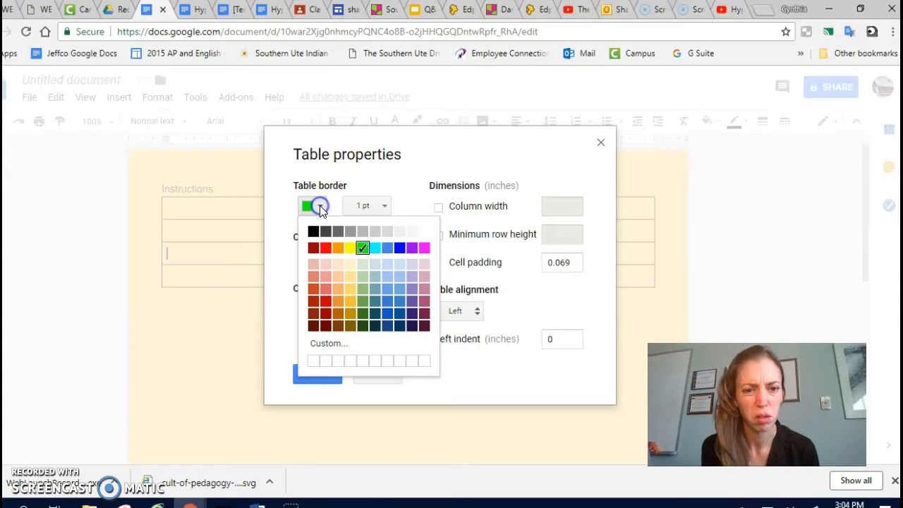
{"action": "left_click", "coordinate": [424, 249]}
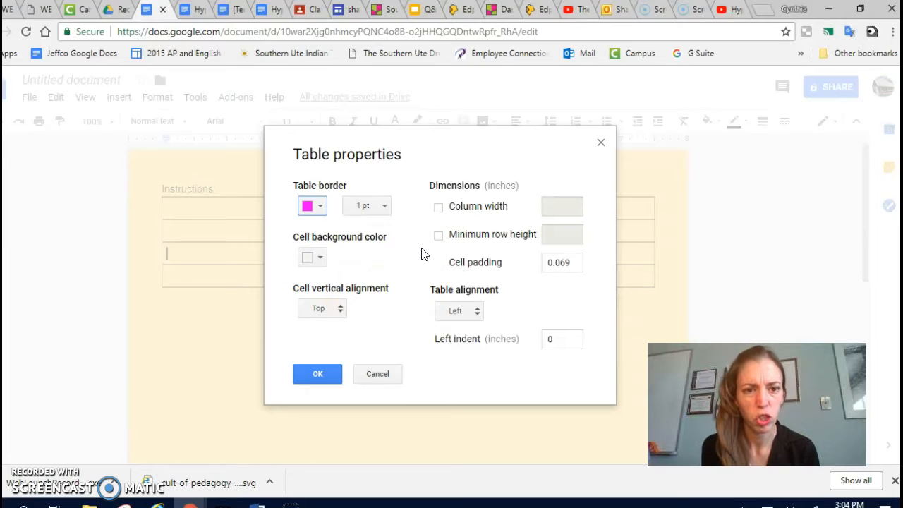
{"action": "left_click", "coordinate": [383, 205]}
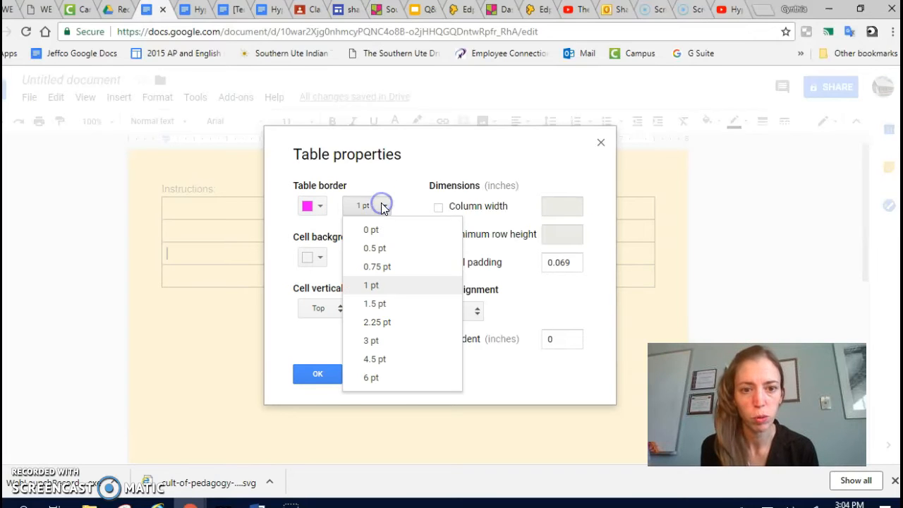
{"action": "left_click", "coordinate": [375, 323]}
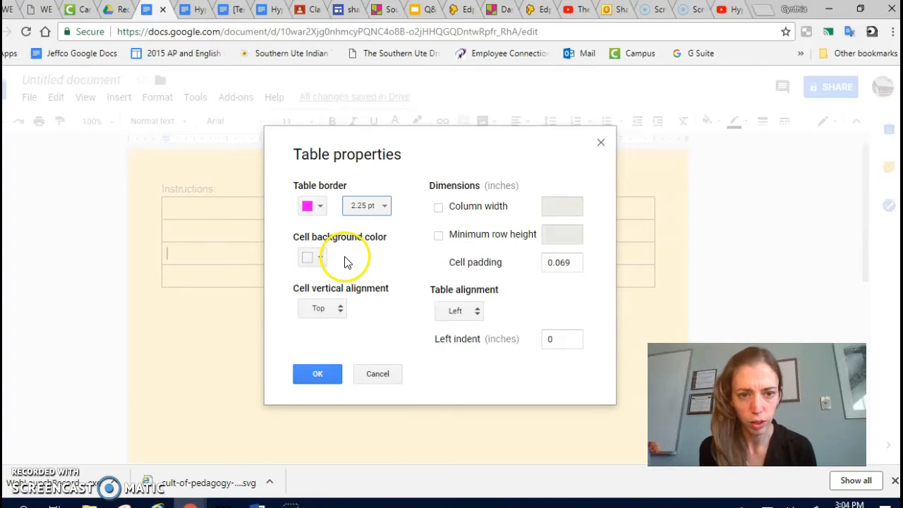
Set the background of the first cell in the third row to white and apply the table properties
{"action": "left_click", "coordinate": [315, 265]}
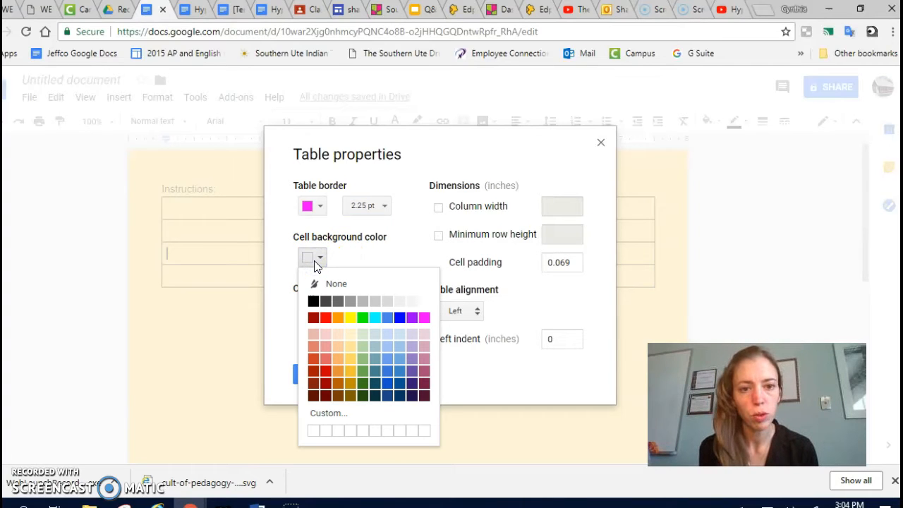
{"action": "left_click", "coordinate": [424, 302]}
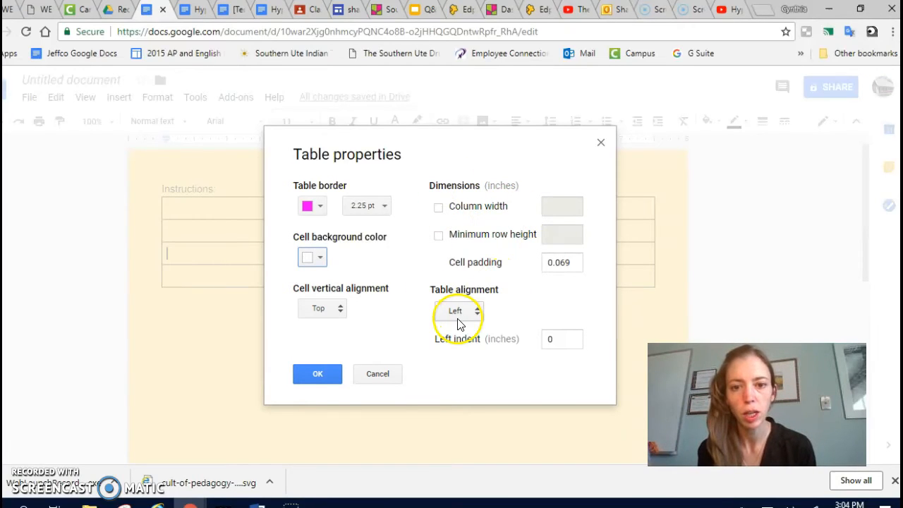
{"action": "left_click", "coordinate": [321, 374]}
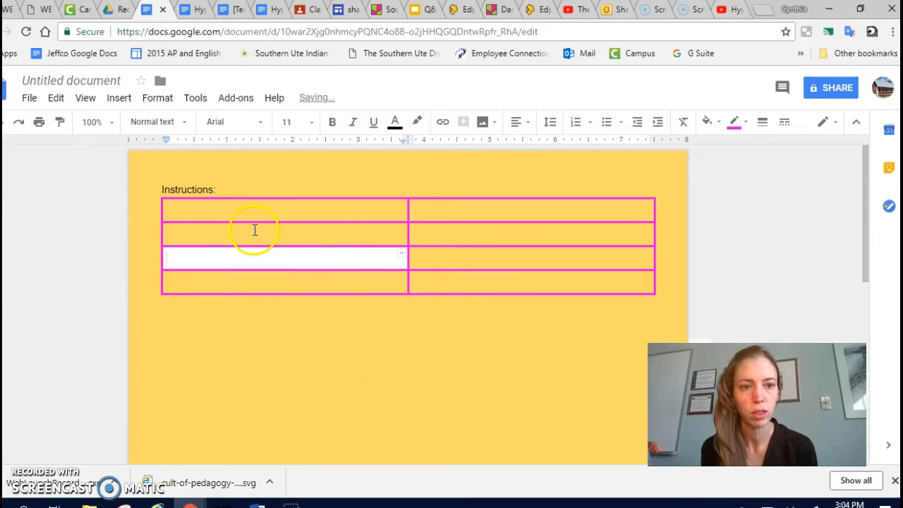
{"action": "left_click_drag", "start_coordinate": [242, 215], "coordinate": [489, 274]}
{"action": "left_click", "coordinate": [488, 273]}
{"action": "right_click", "coordinate": [488, 274]}
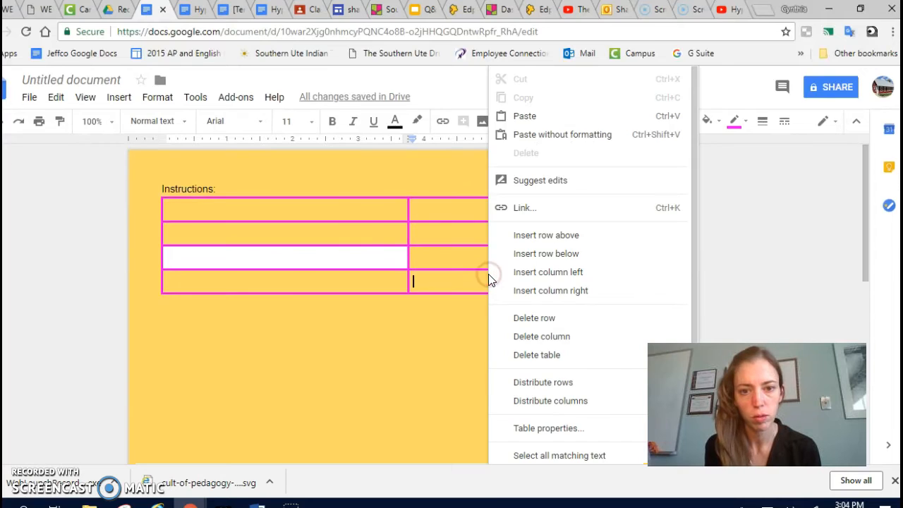
Set the background color of all the table's cells to white in the table properties
{"action": "left_click_drag", "start_coordinate": [363, 209], "coordinate": [472, 283]}
{"action": "right_click", "coordinate": [472, 283]}
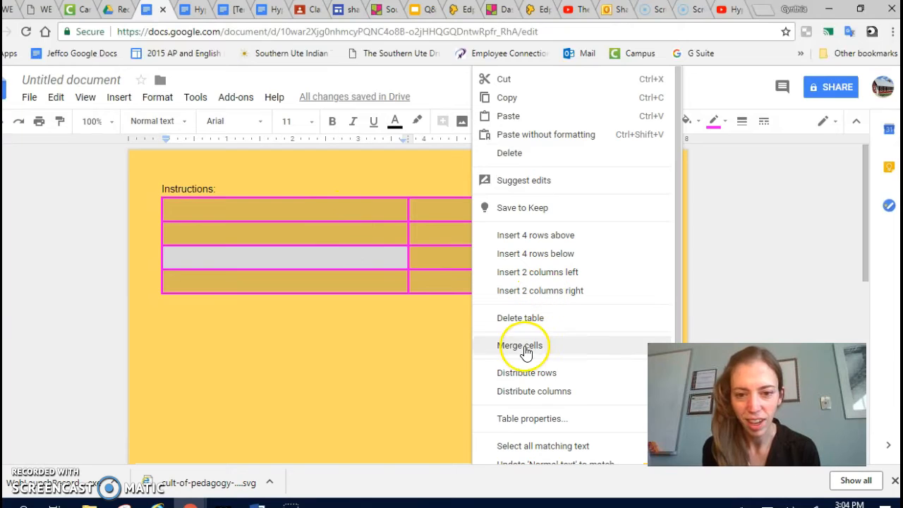
{"action": "left_click", "coordinate": [529, 418]}
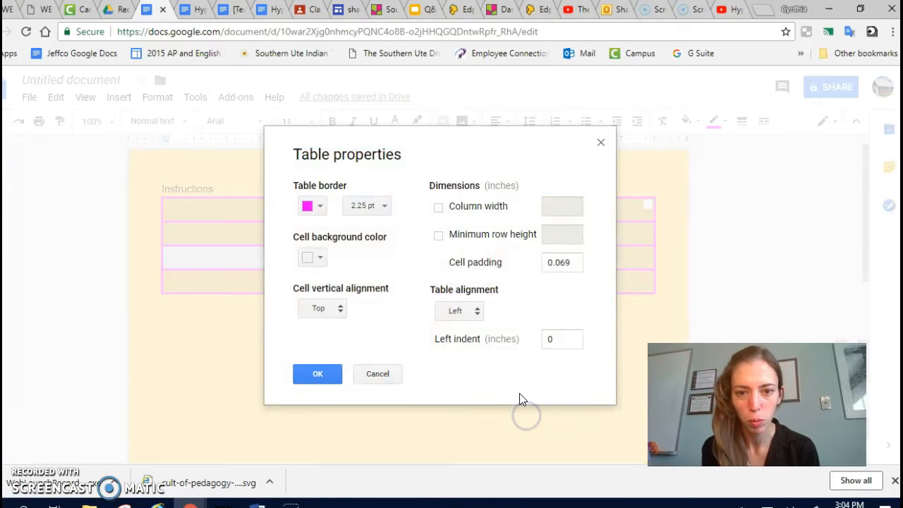
{"action": "left_click", "coordinate": [315, 257]}
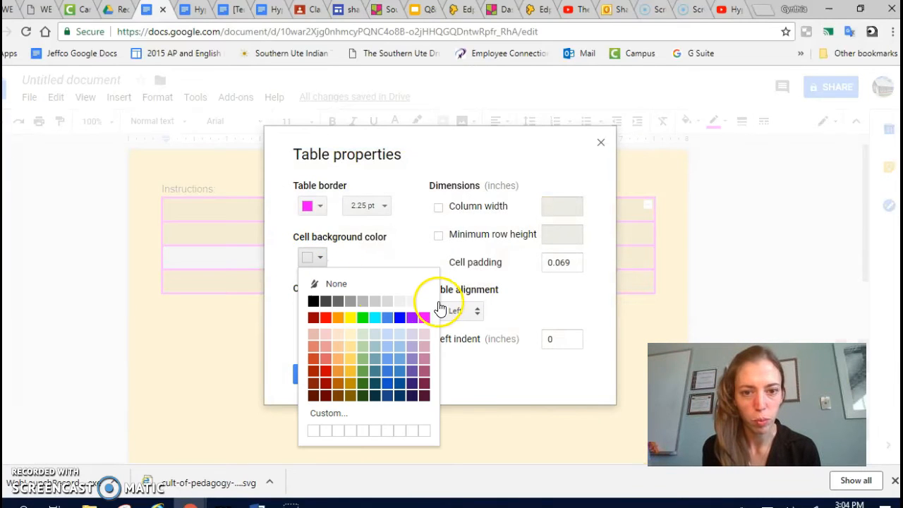
{"action": "left_click", "coordinate": [424, 302]}
{"action": "left_click", "coordinate": [330, 375]}
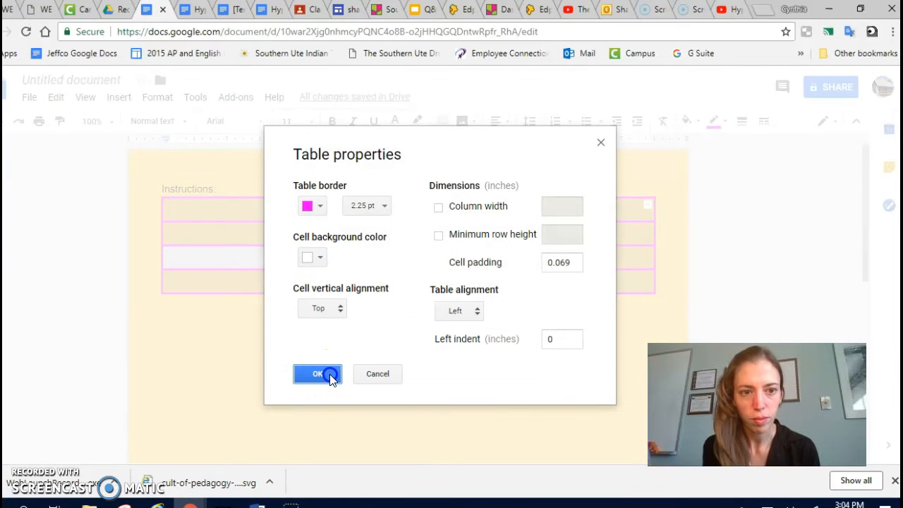
{"action": "left_click", "coordinate": [316, 374]}
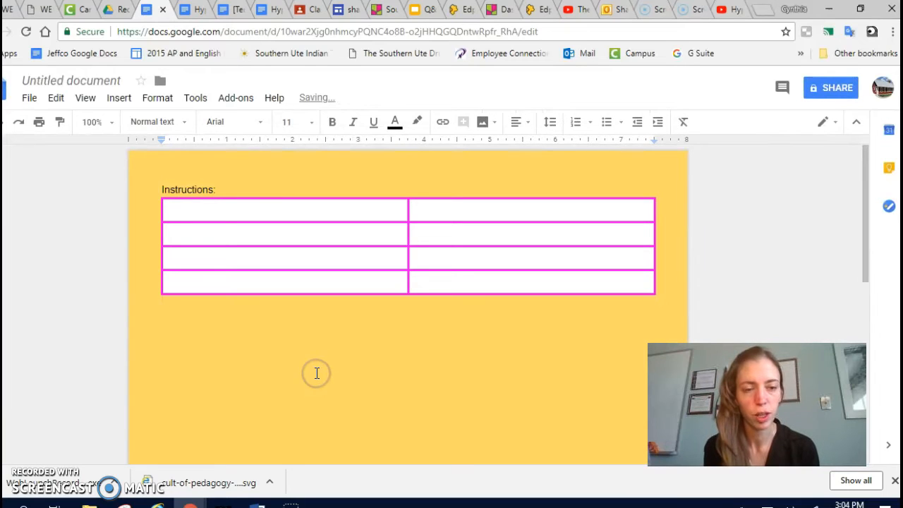
Label the first row's cells "(10) Watch" and "(5) View", and the second row's first cell "(15) Read"
{"action": "left_click", "coordinate": [282, 211]}
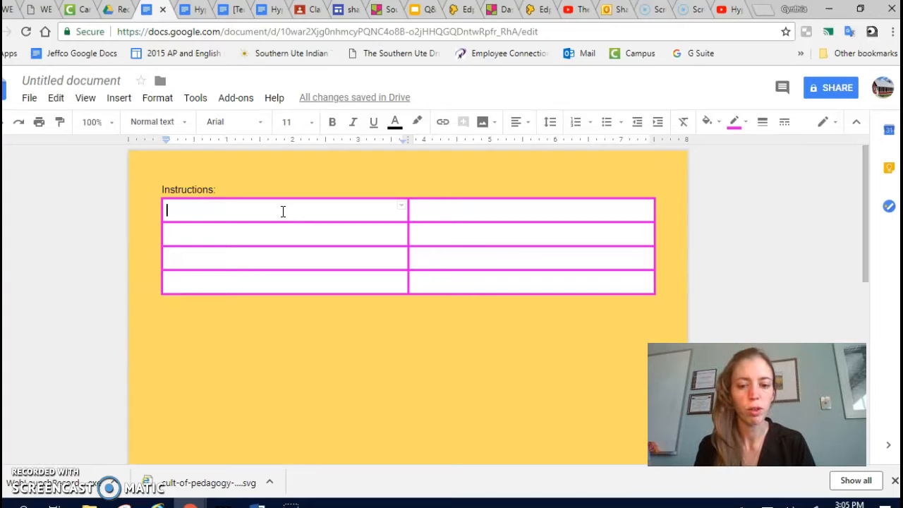
{"action": "type", "text": "(10) Watch"}
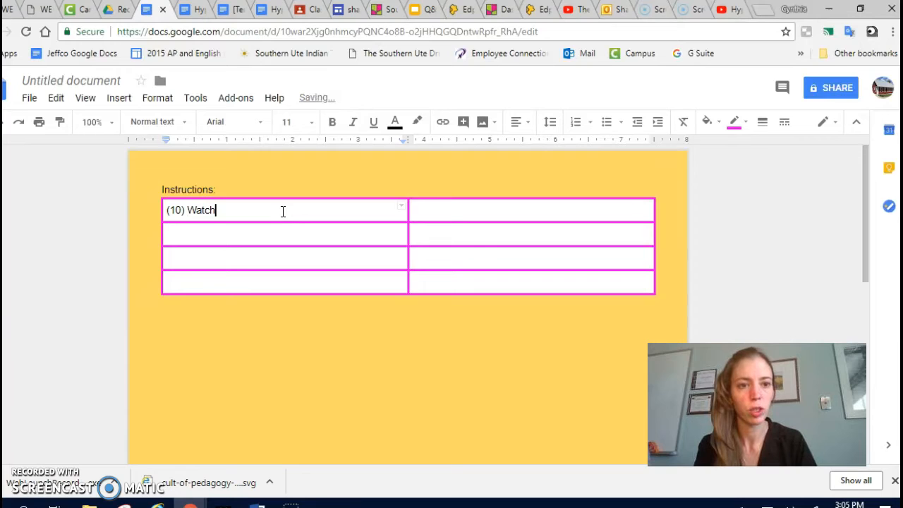
{"action": "key", "text": "Tab"}
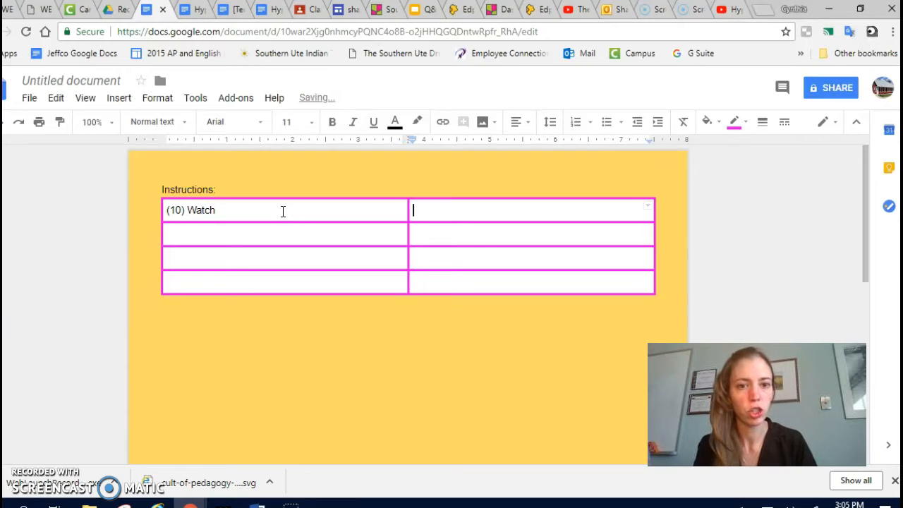
{"action": "type", "text": "(5) View"}
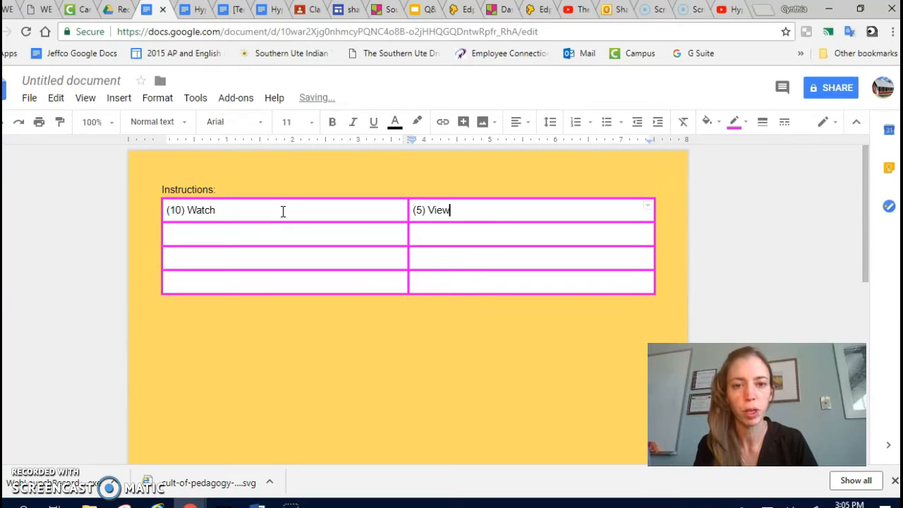
{"action": "key", "text": "Tab"}
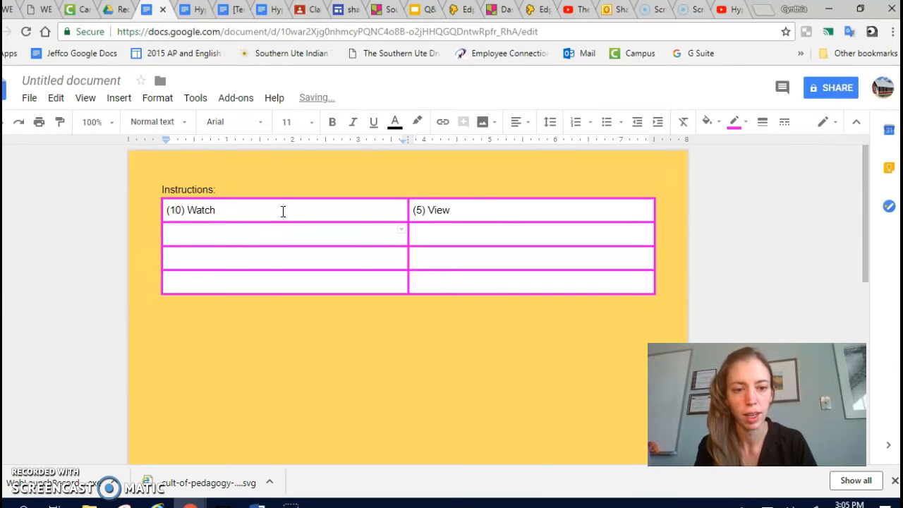
{"action": "type", "text": "(15) Read"}
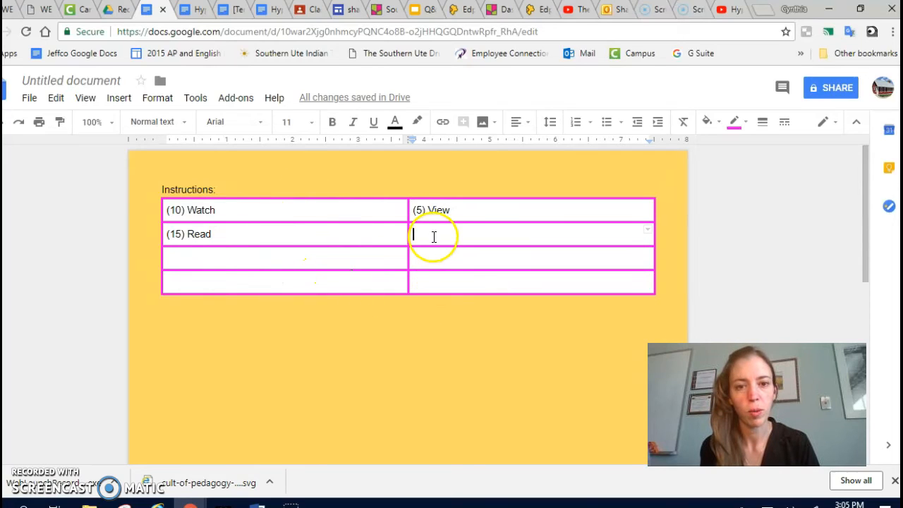
Insert the numbered 1790 map image from Google Drive on a new line below "(15) Read"
{"action": "left_click", "coordinate": [230, 236]}
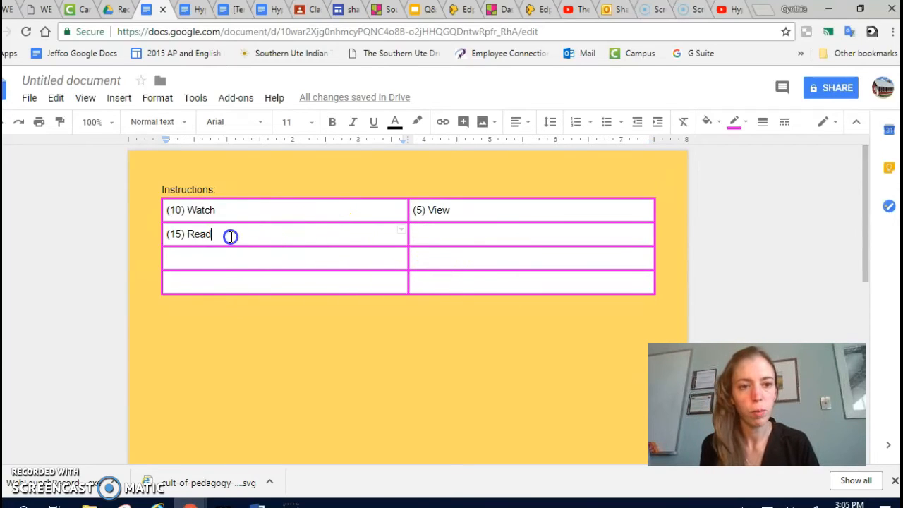
{"action": "key", "text": "Return"}
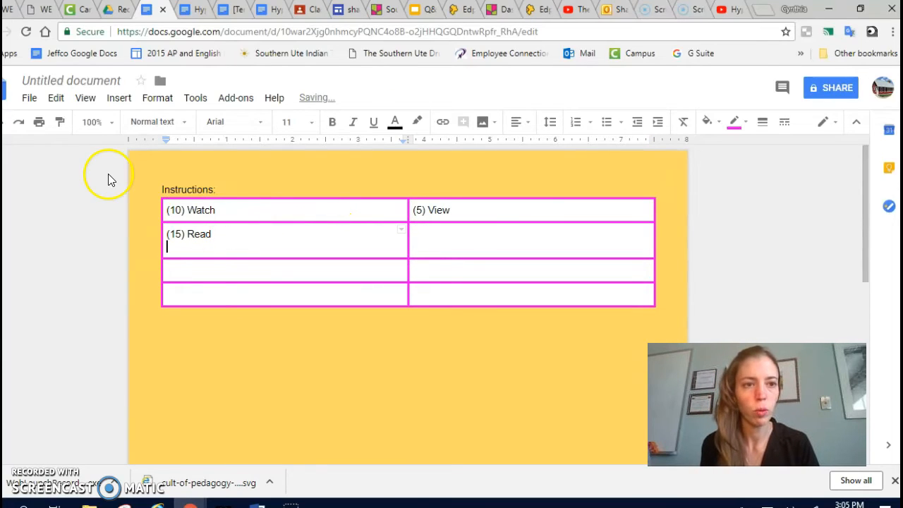
{"action": "left_click", "coordinate": [120, 100]}
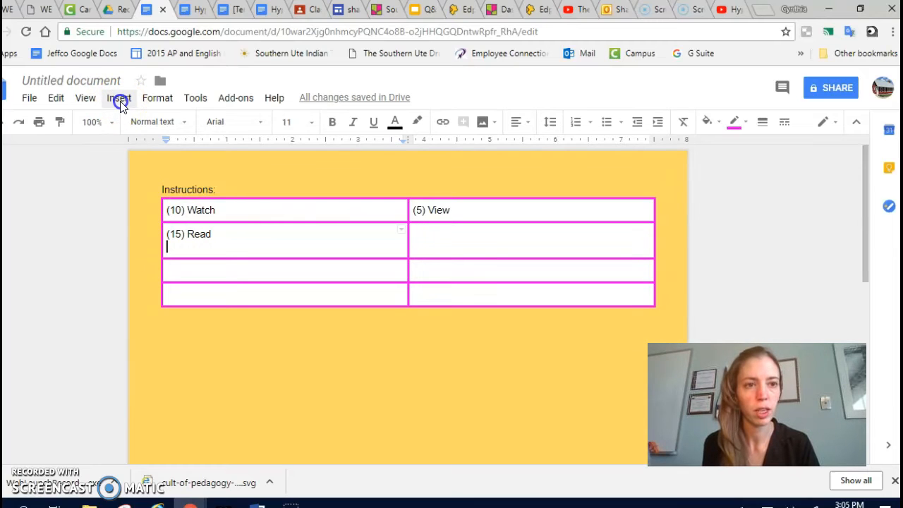
{"action": "mouse_move", "coordinate": [155, 119]}
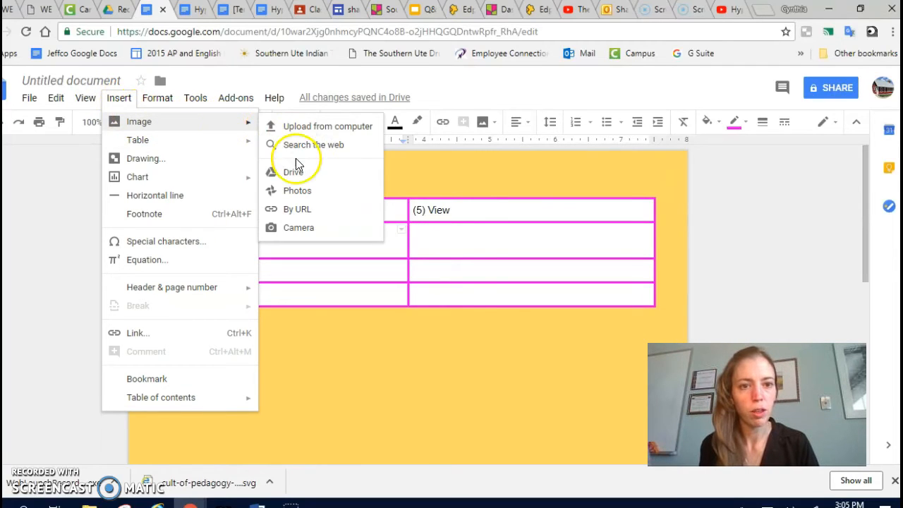
{"action": "left_click", "coordinate": [296, 174]}
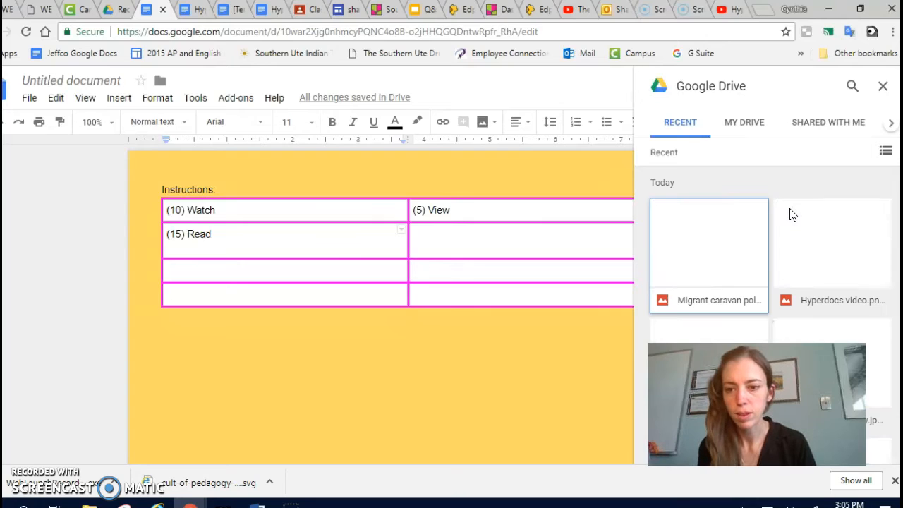
{"action": "scroll", "coordinate": [771, 264], "scroll_direction": "down", "scroll_amount": 4}
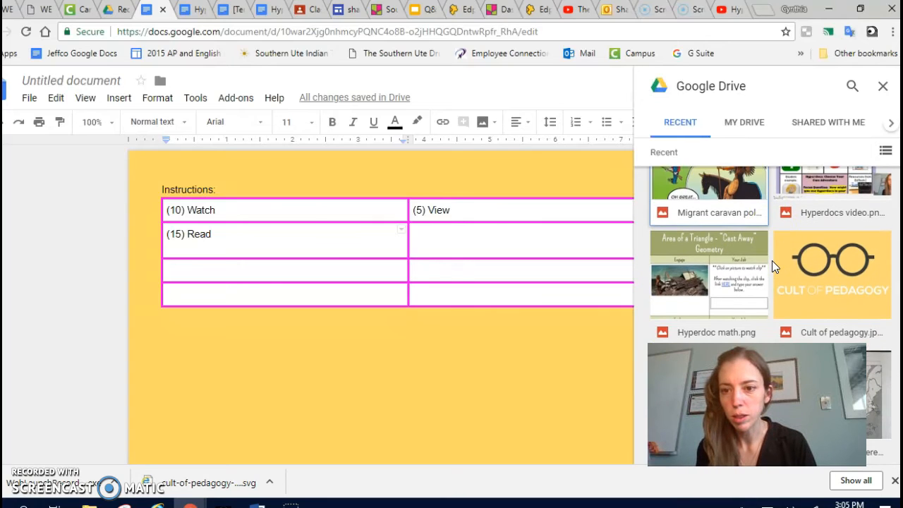
{"action": "scroll", "coordinate": [771, 264], "scroll_direction": "down", "scroll_amount": 10}
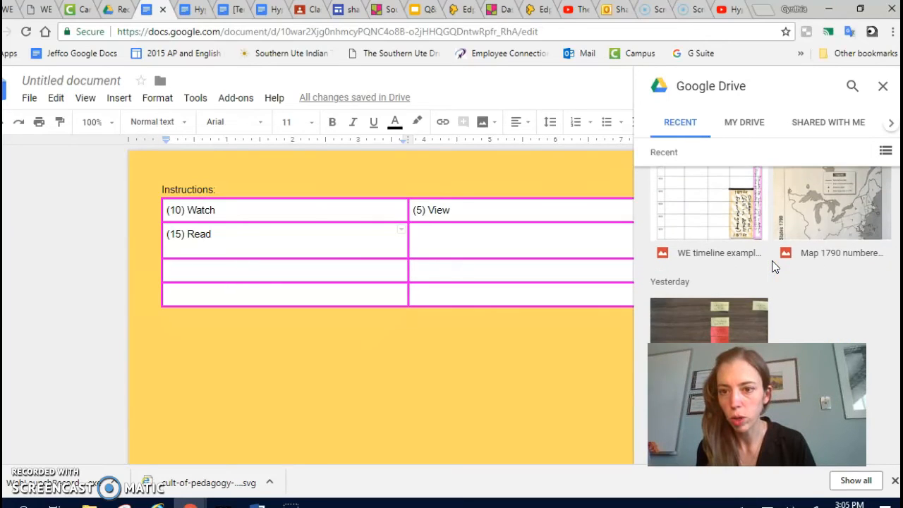
{"action": "scroll", "coordinate": [772, 265], "scroll_direction": "down", "scroll_amount": 10}
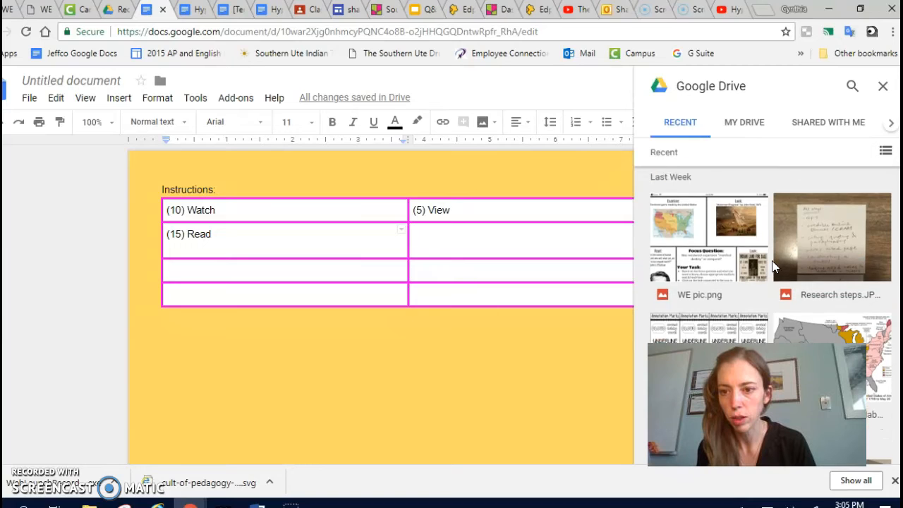
{"action": "scroll", "coordinate": [772, 265], "scroll_direction": "down", "scroll_amount": 8}
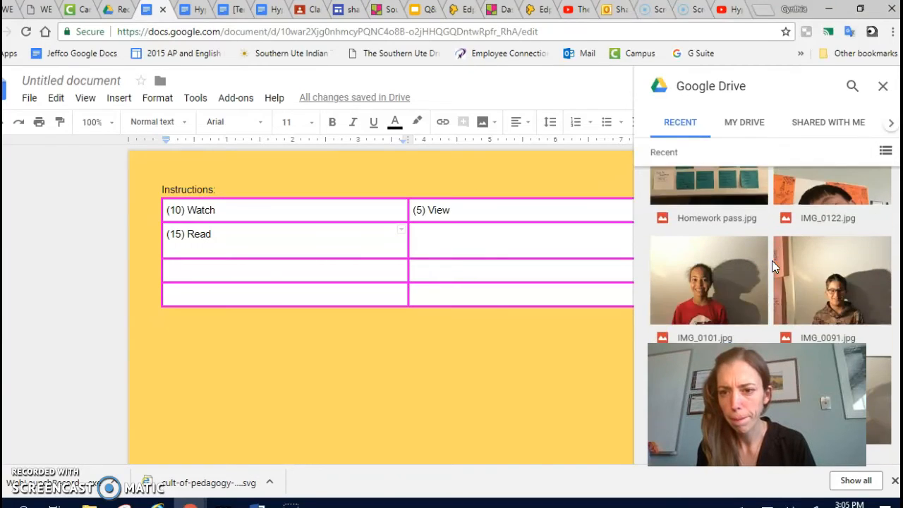
{"action": "scroll", "coordinate": [771, 265], "scroll_direction": "down", "scroll_amount": 4}
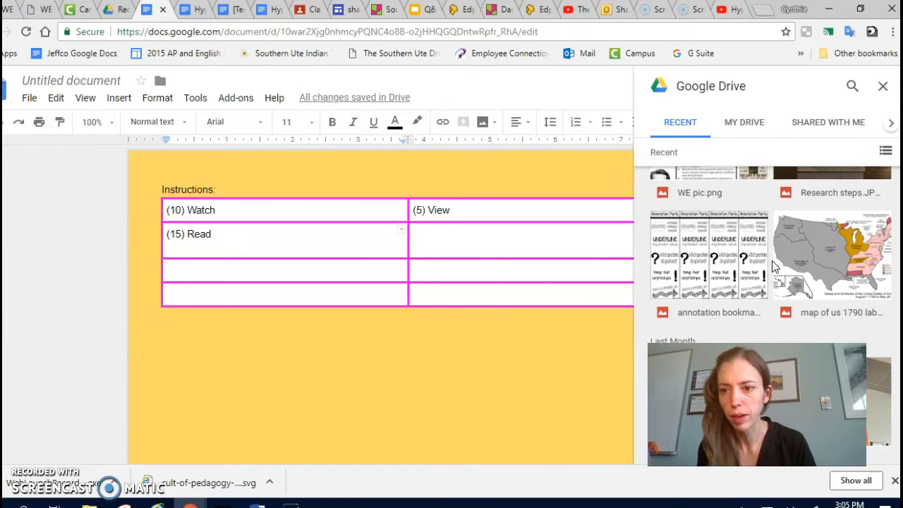
{"action": "scroll", "coordinate": [771, 263], "scroll_direction": "down", "scroll_amount": 5}
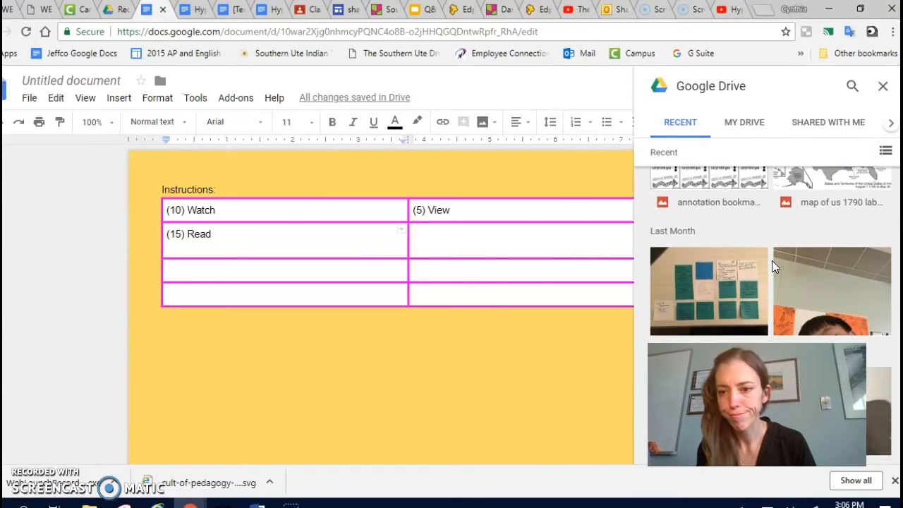
{"action": "scroll", "coordinate": [771, 265], "scroll_direction": "up", "scroll_amount": 5}
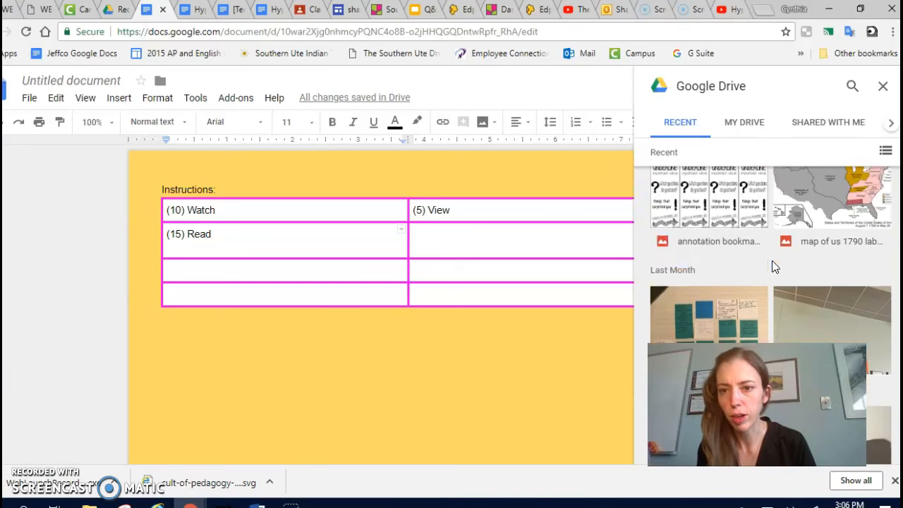
{"action": "scroll", "coordinate": [771, 265], "scroll_direction": "up", "scroll_amount": 5}
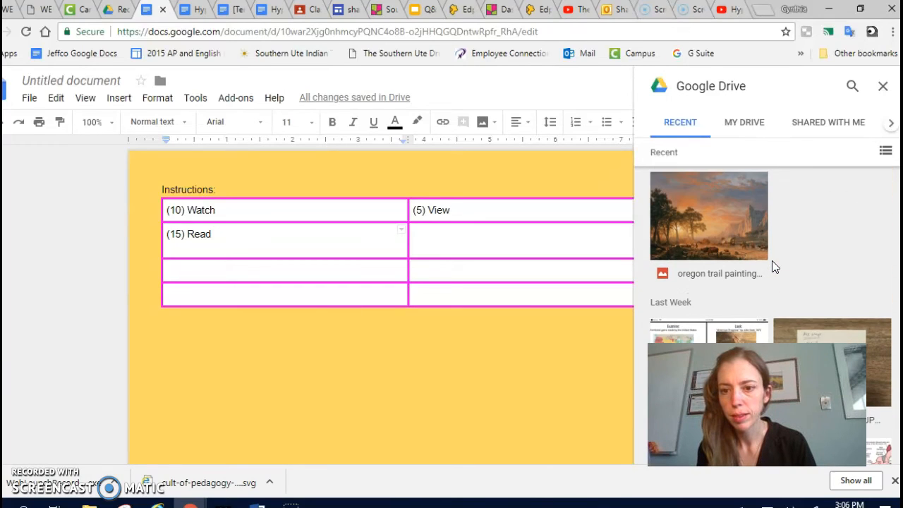
{"action": "scroll", "coordinate": [771, 266], "scroll_direction": "up", "scroll_amount": 2}
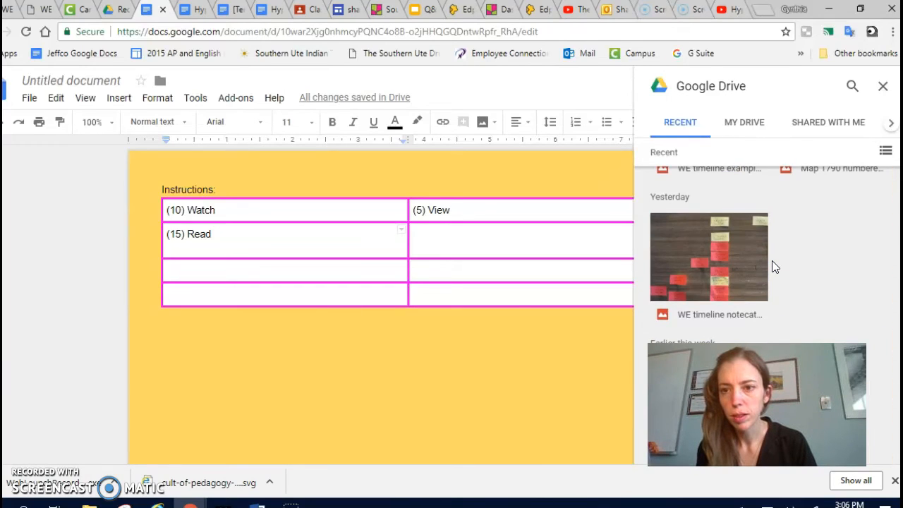
{"action": "scroll", "coordinate": [772, 267], "scroll_direction": "up", "scroll_amount": 3}
{"action": "left_click", "coordinate": [830, 255]}
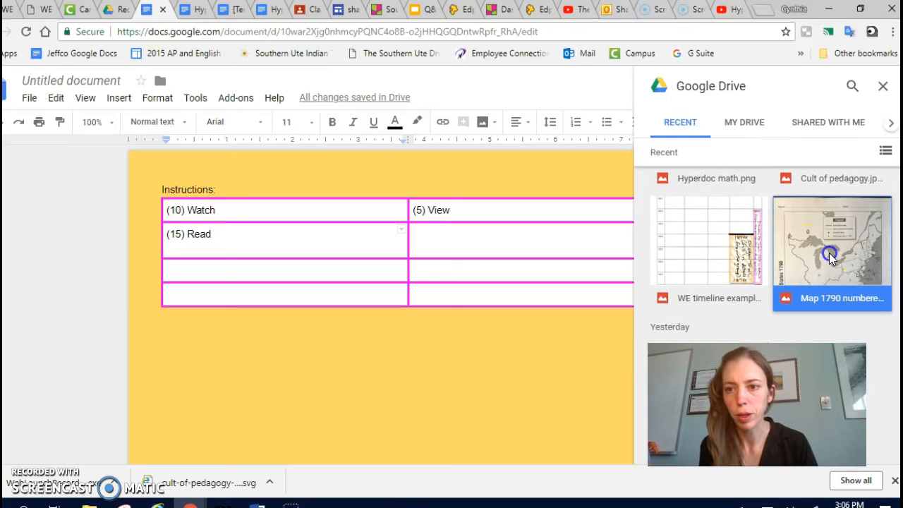
{"action": "left_click", "coordinate": [878, 443]}
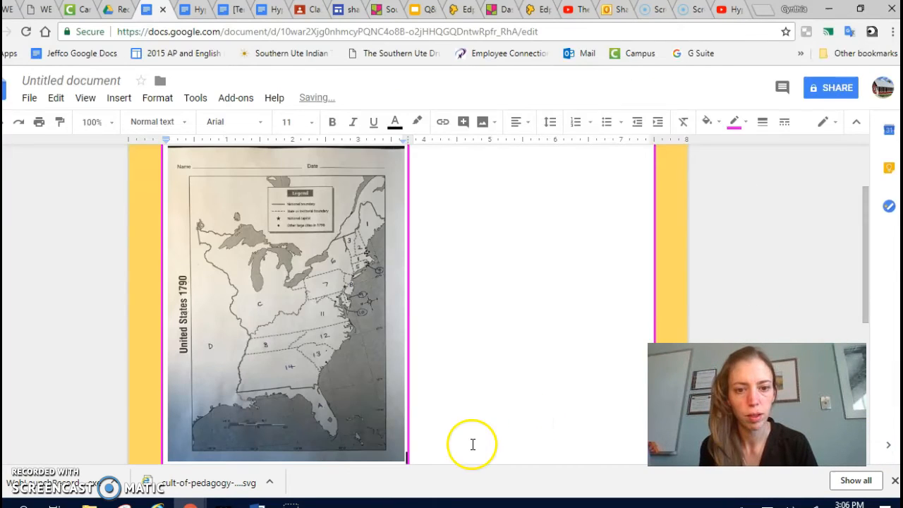
Shrink the map image in the "(15) Read" cell proportionally to about 2.1 inches wide
{"action": "left_click", "coordinate": [346, 399]}
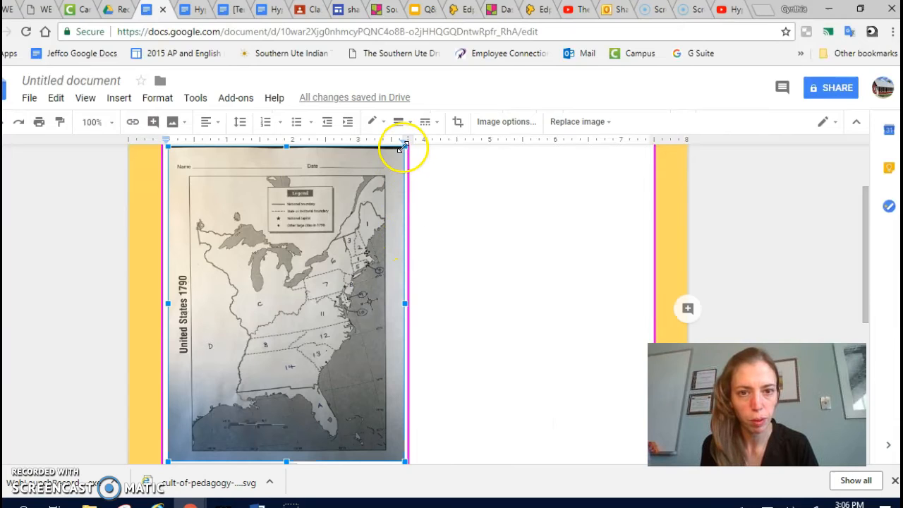
{"action": "left_click_drag", "start_coordinate": [403, 147], "coordinate": [304, 317]}
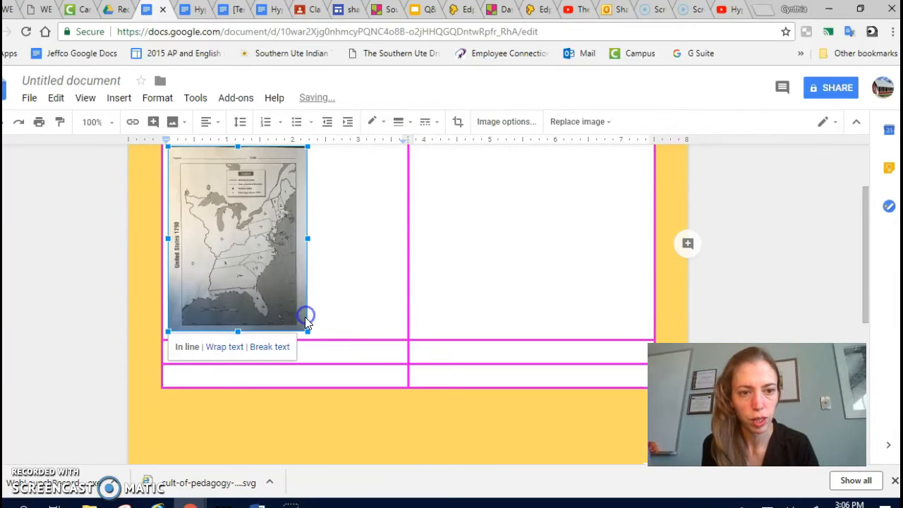
{"action": "scroll", "coordinate": [304, 317], "scroll_direction": "up", "scroll_amount": 1}
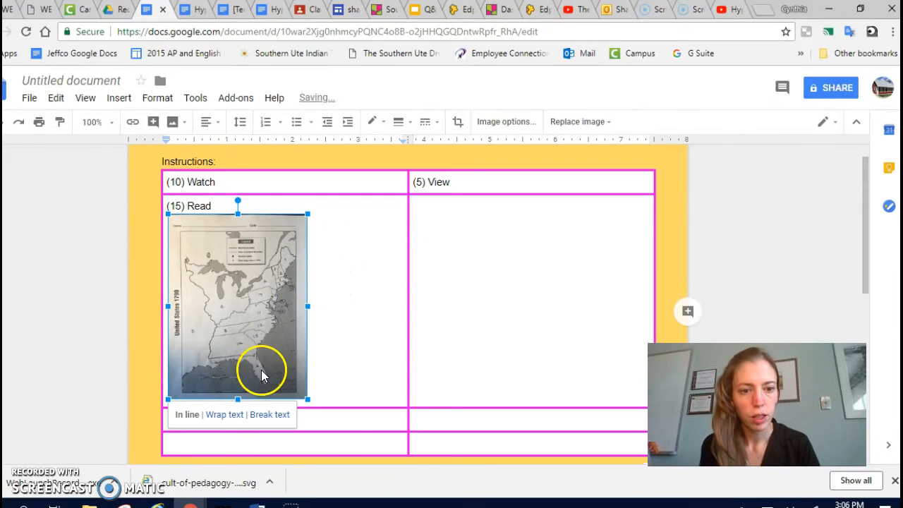